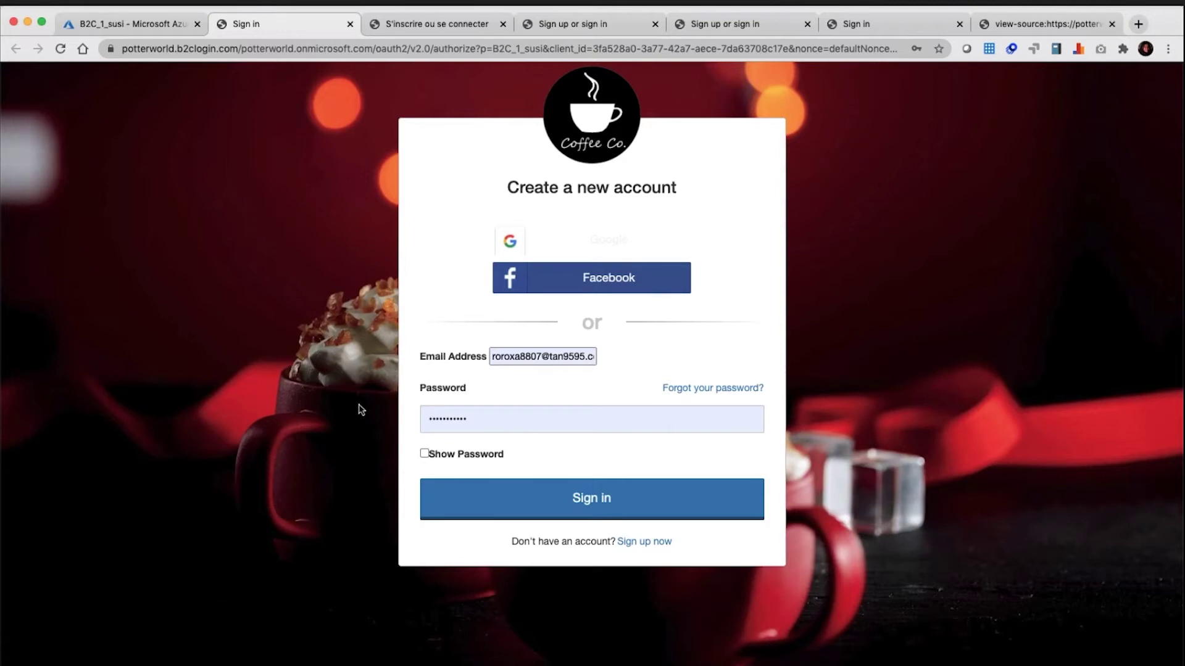
# In the B2C_1_susi user flow's language settings, download the English default strings for the unified sign up or sign in page
pyautogui.click(161, 24)
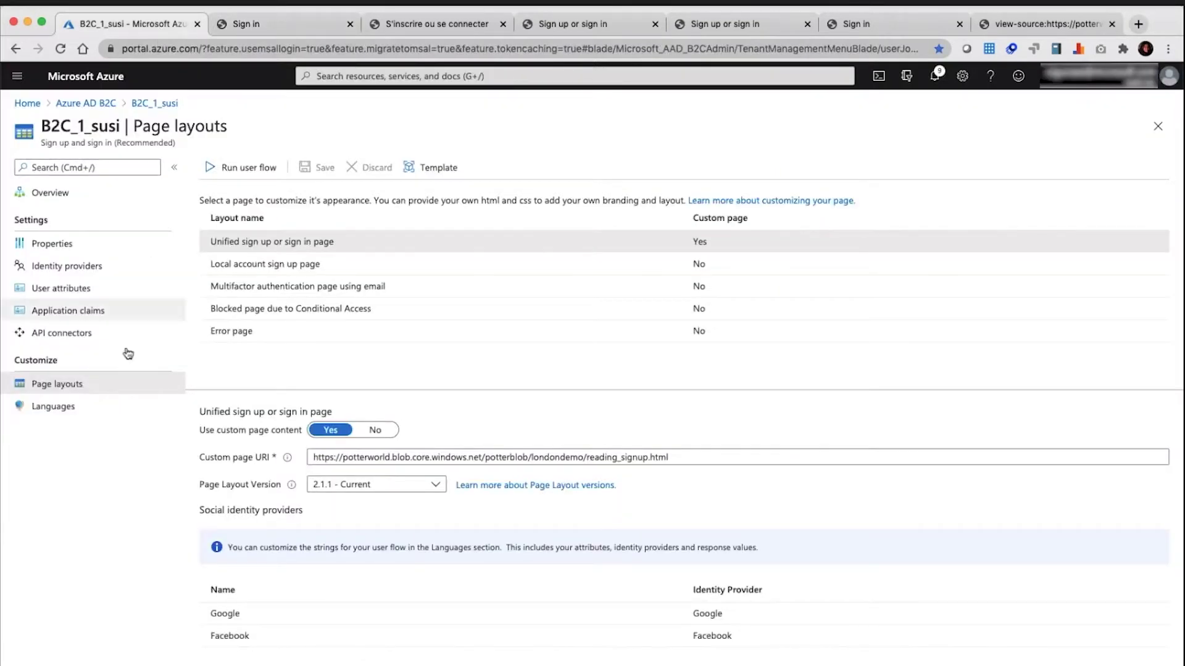
pyautogui.click(91, 409)
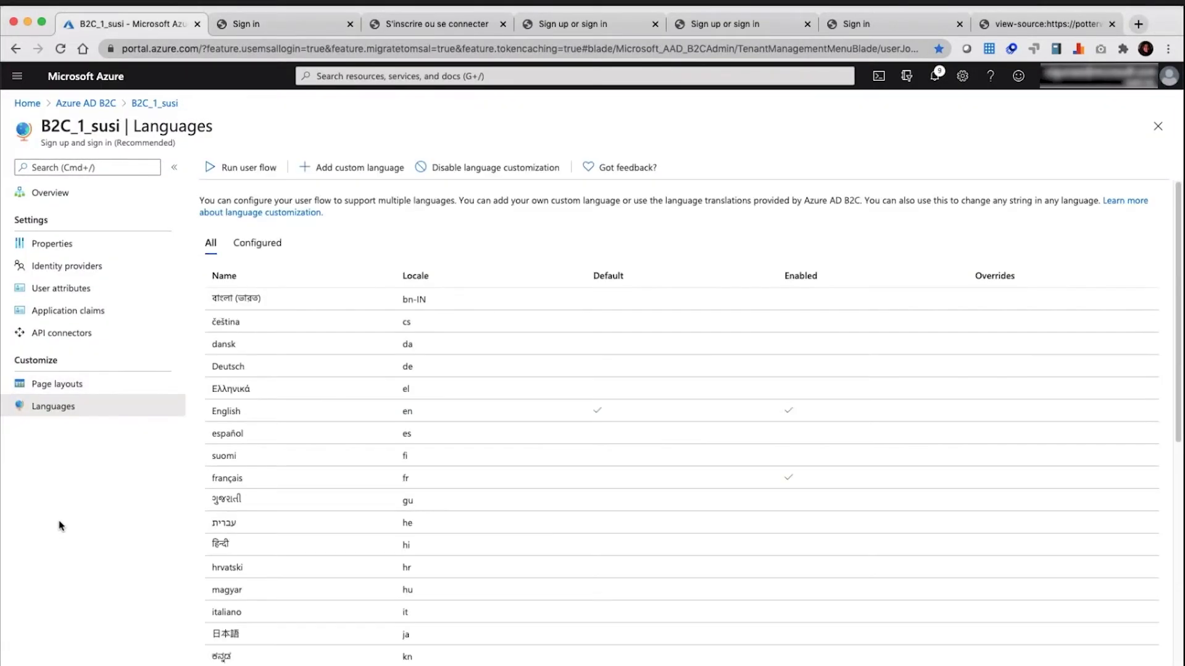
pyautogui.click(232, 412)
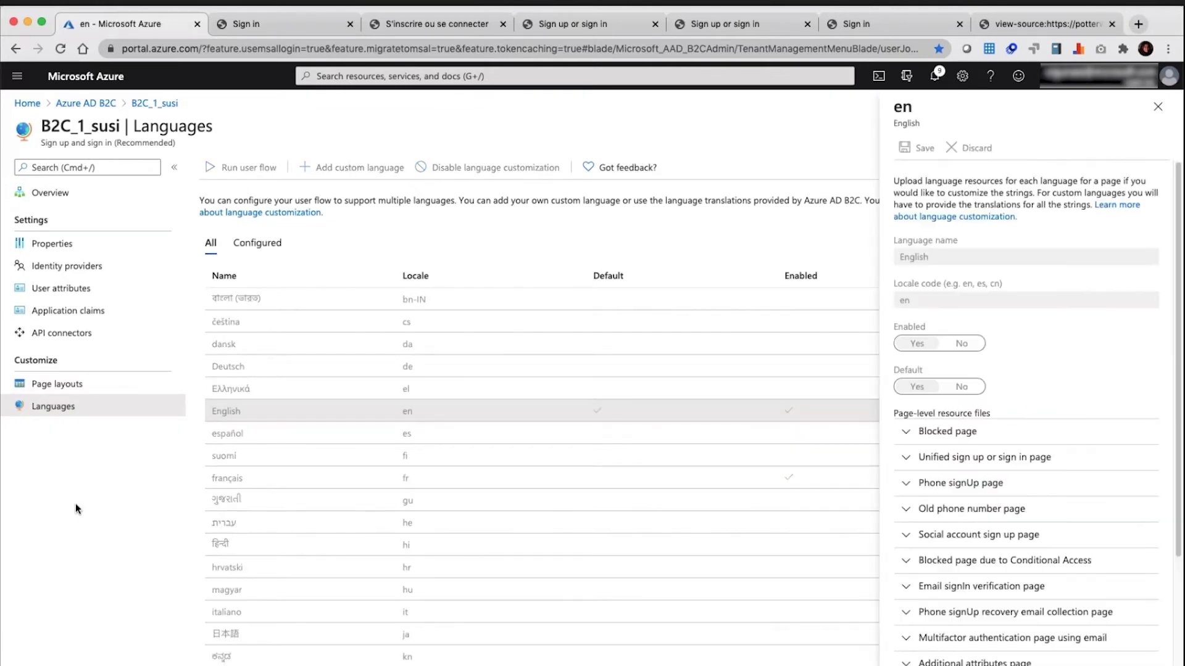
pyautogui.click(906, 458)
pyautogui.scroll(-2, 1034, 353)
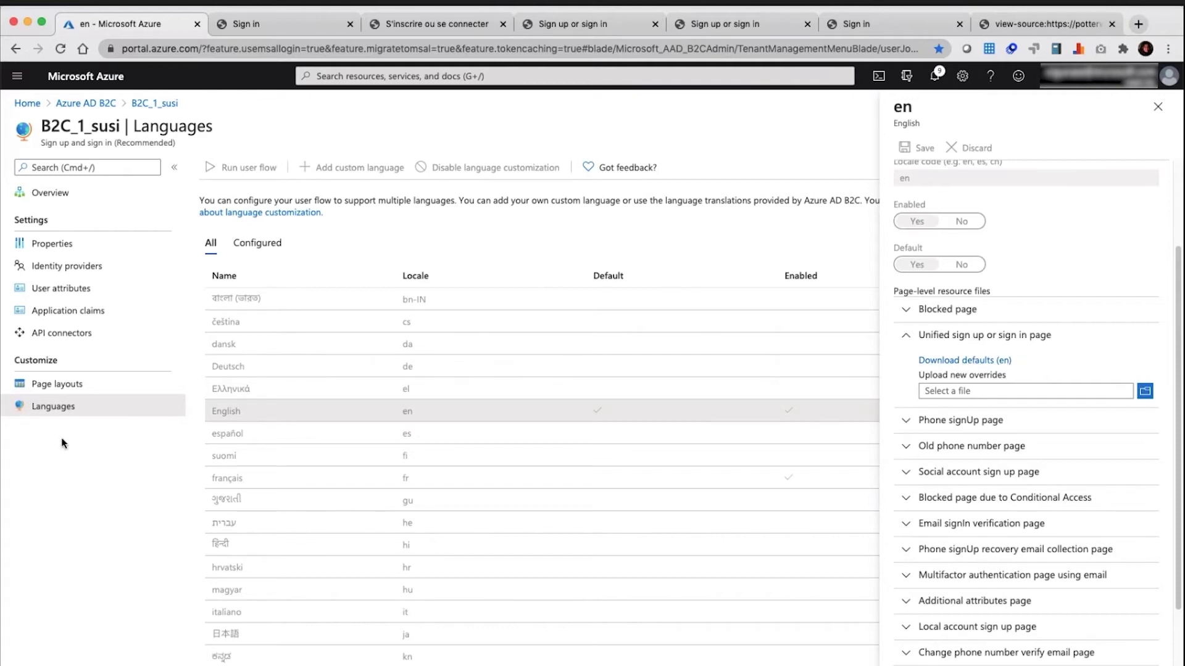
pyautogui.click(962, 363)
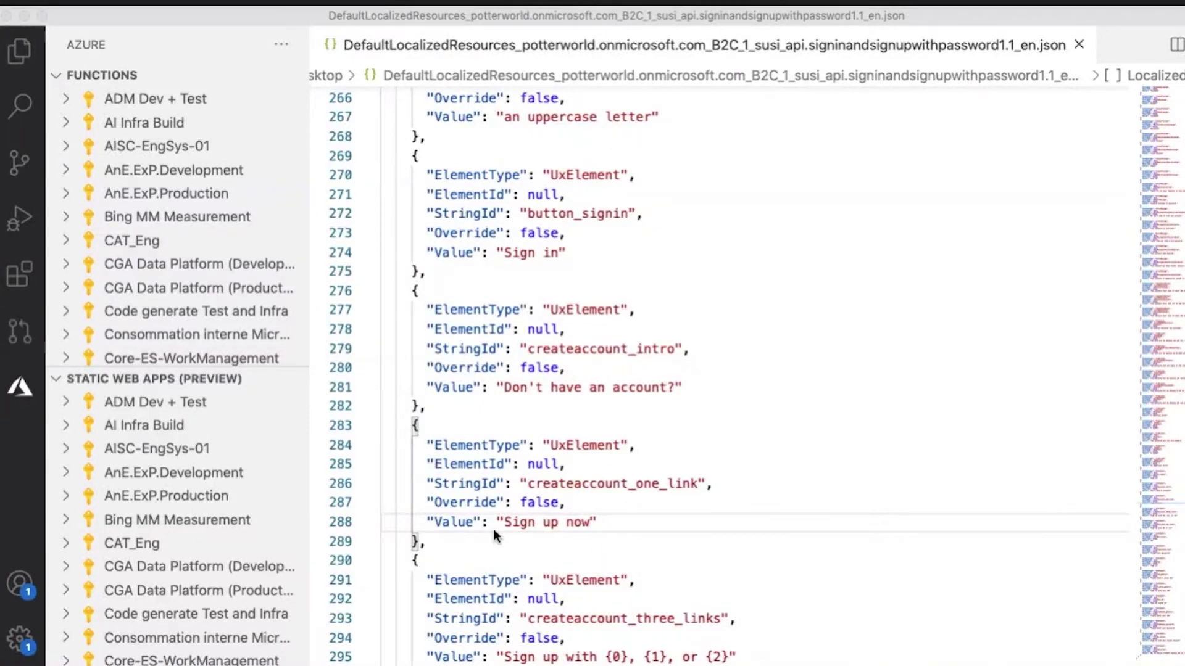
# In the downloaded English JSON, set the createaccount_one_link entry's Override to true and its Value to "Register Now"
pyautogui.click(543, 523)
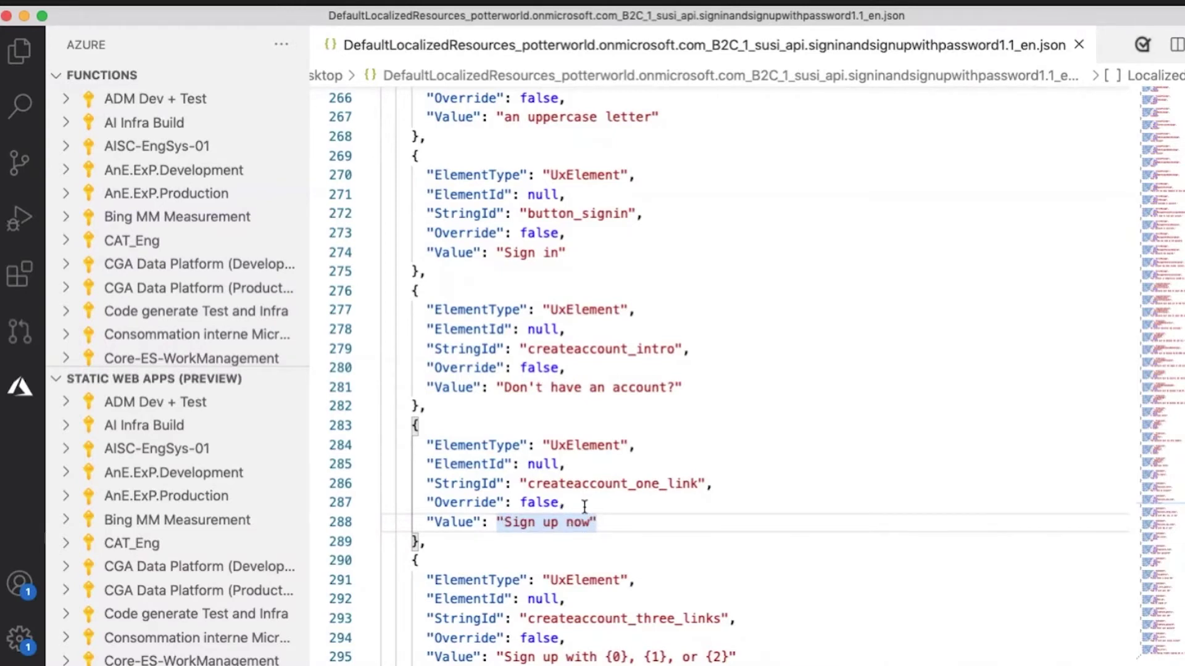
pyautogui.doubleClick(557, 502)
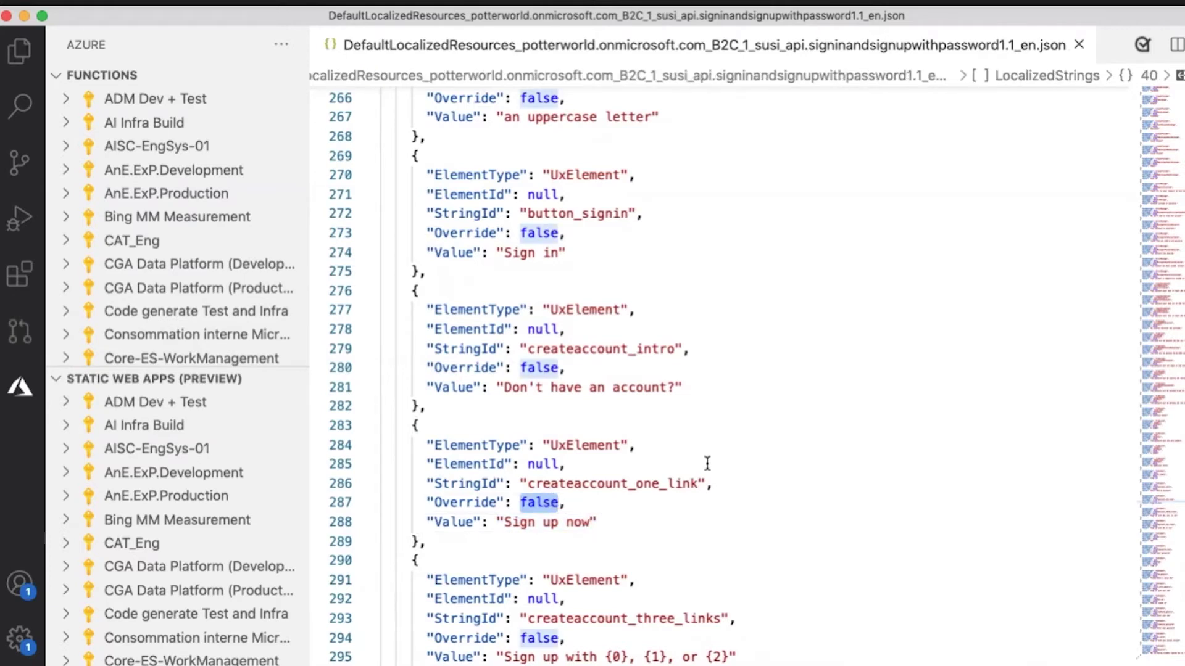
pyautogui.write('true')
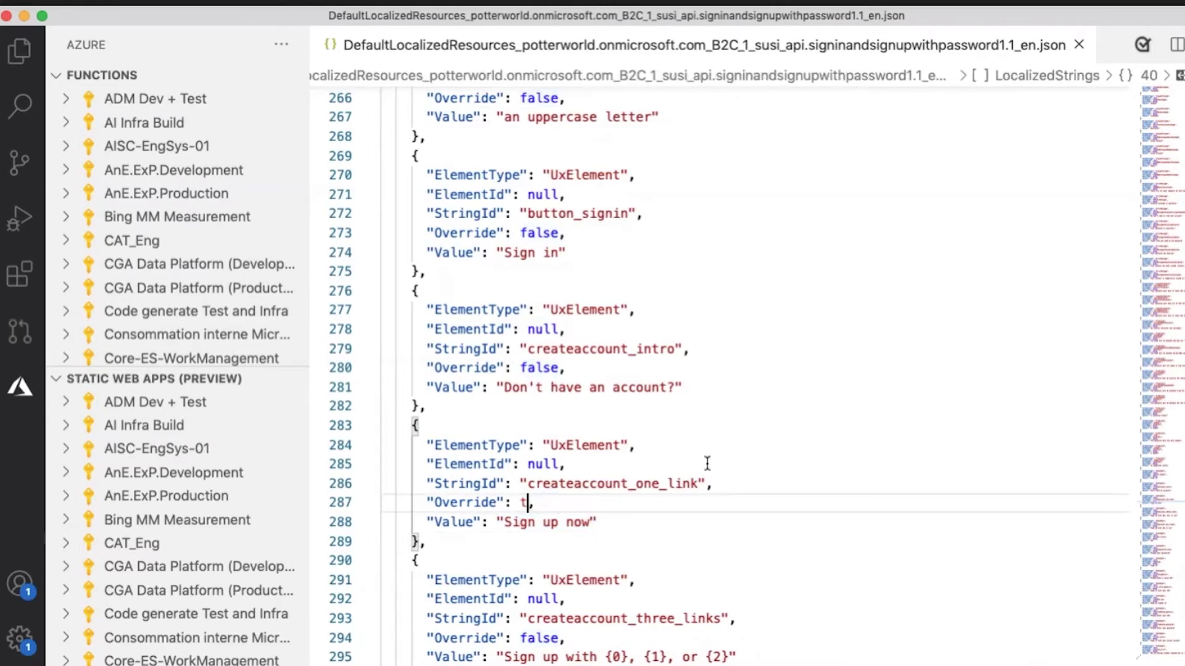
pyautogui.click(508, 543)
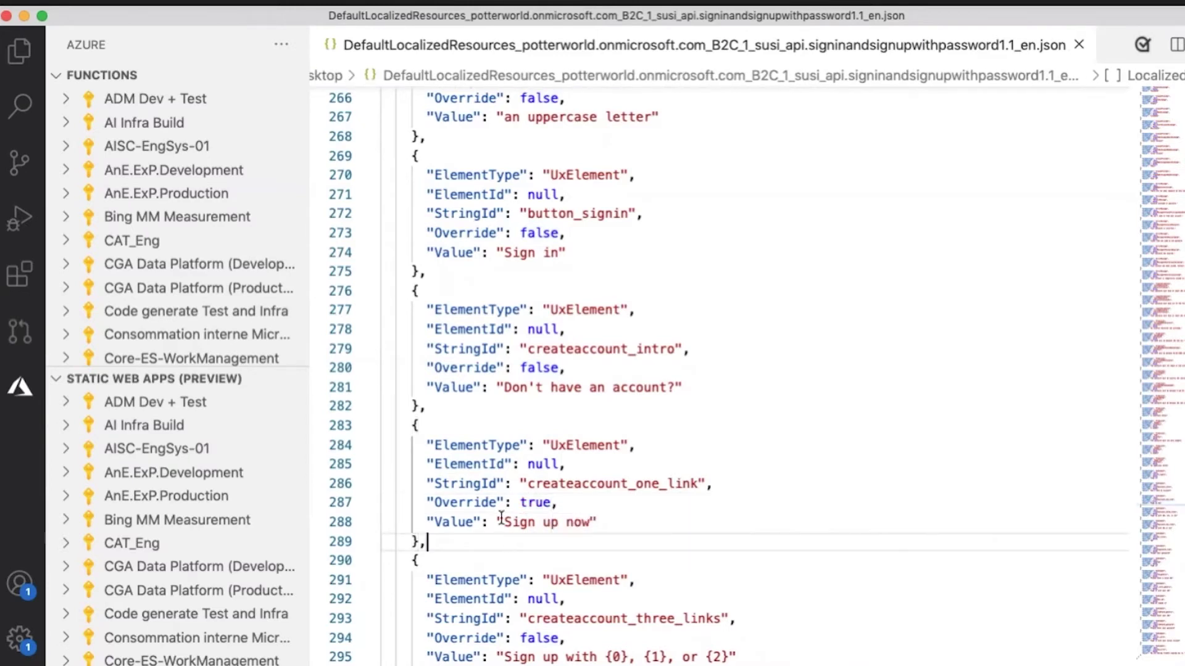
pyautogui.moveTo(505, 522); pyautogui.dragTo(590, 522)
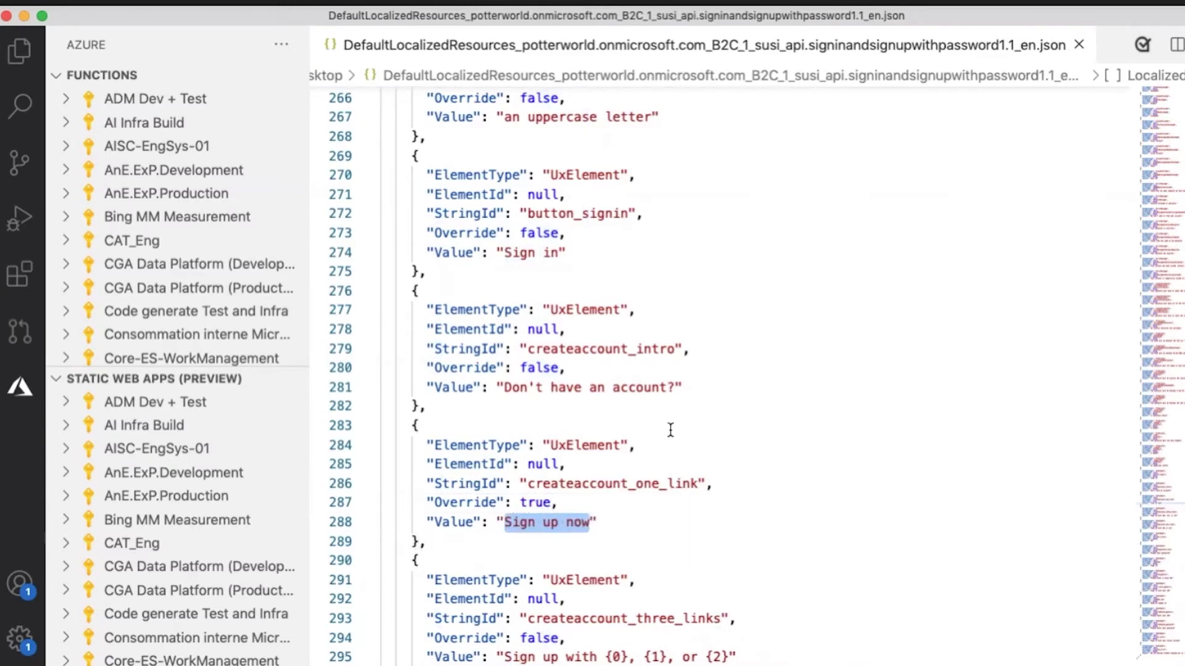
pyautogui.write('Register No')
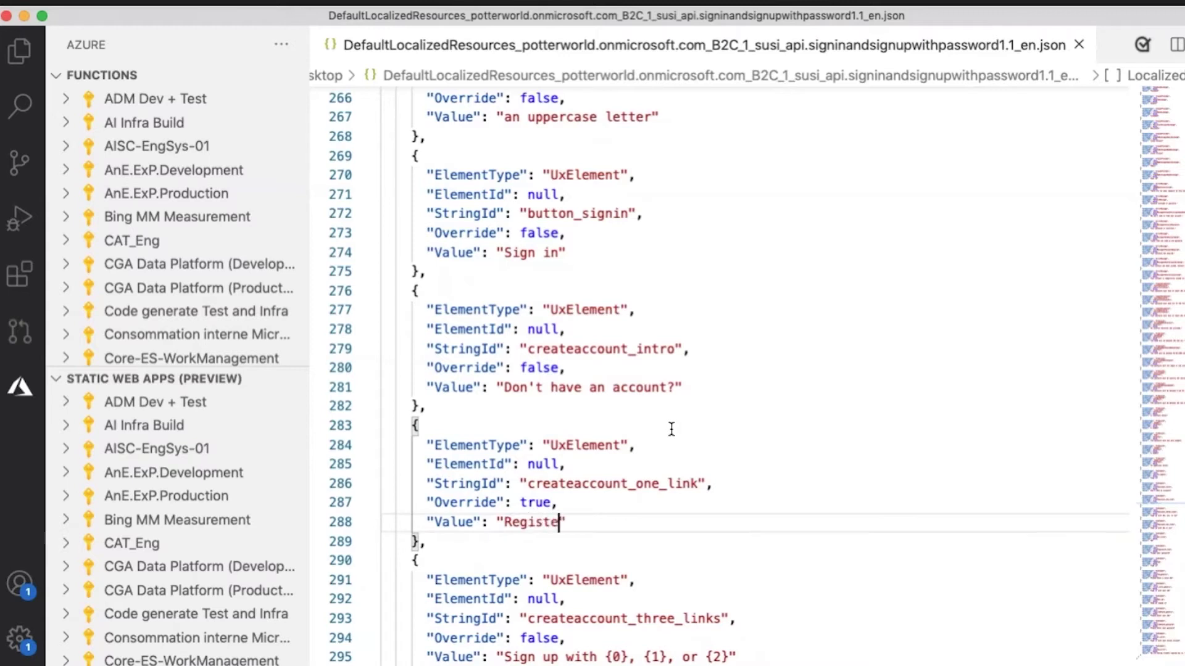
pyautogui.write('w')
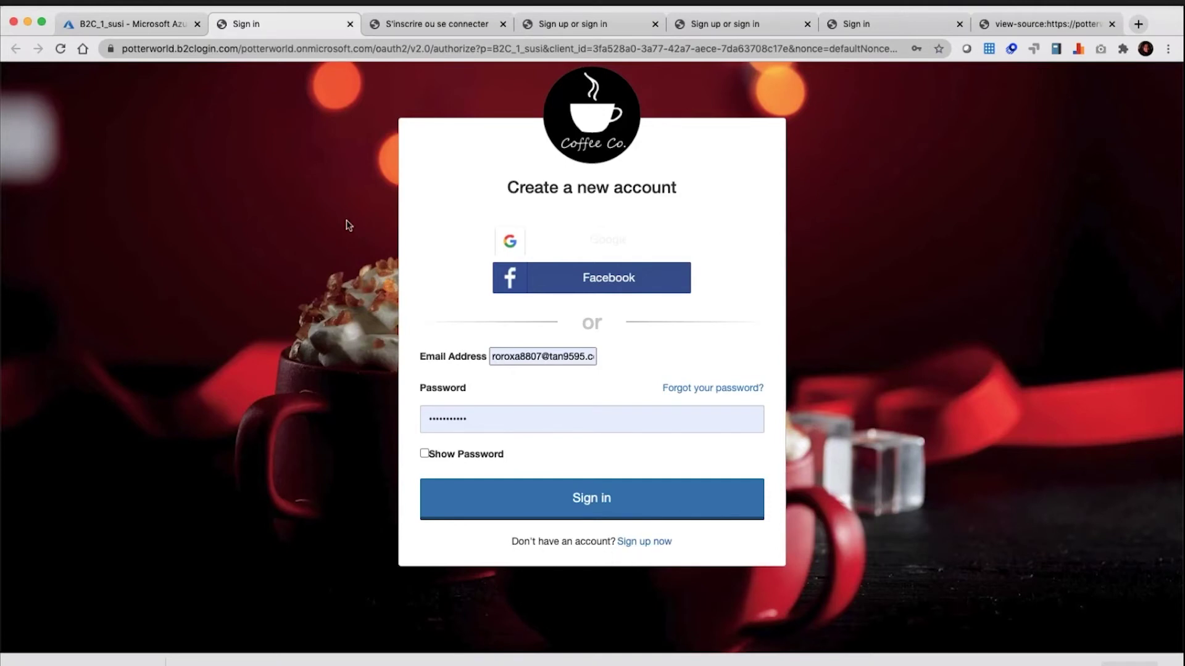
# Return to the Azure portal and run the B2C_1_susi user flow with App B
pyautogui.click(174, 24)
pyautogui.click(247, 165)
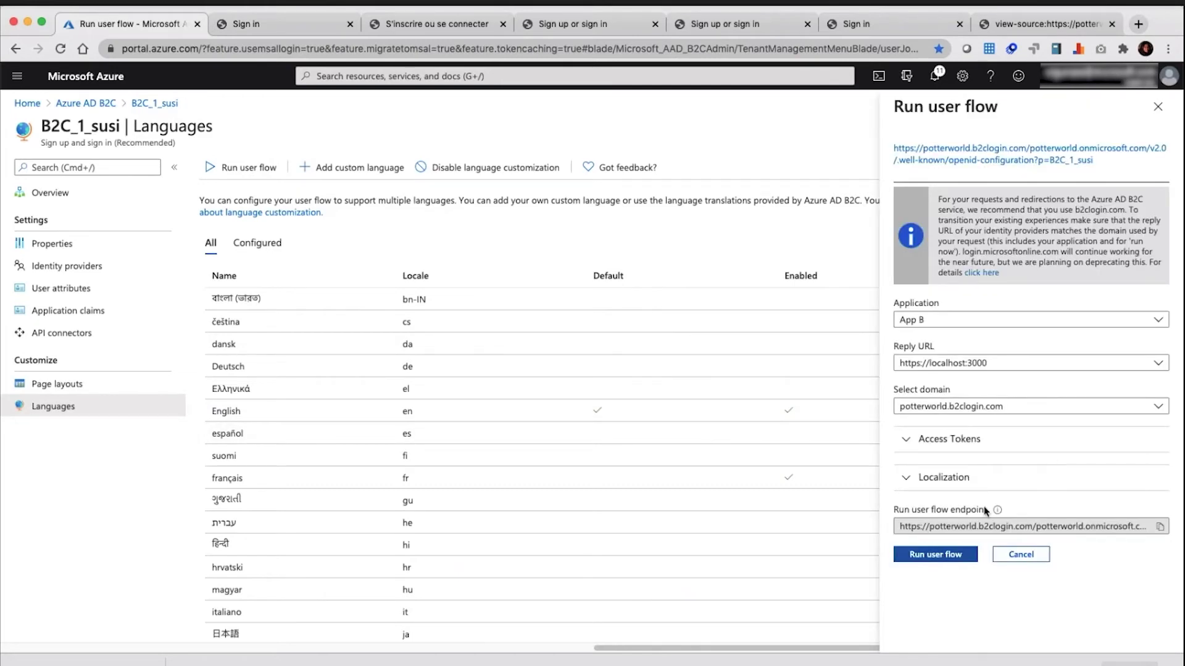
pyautogui.click(933, 555)
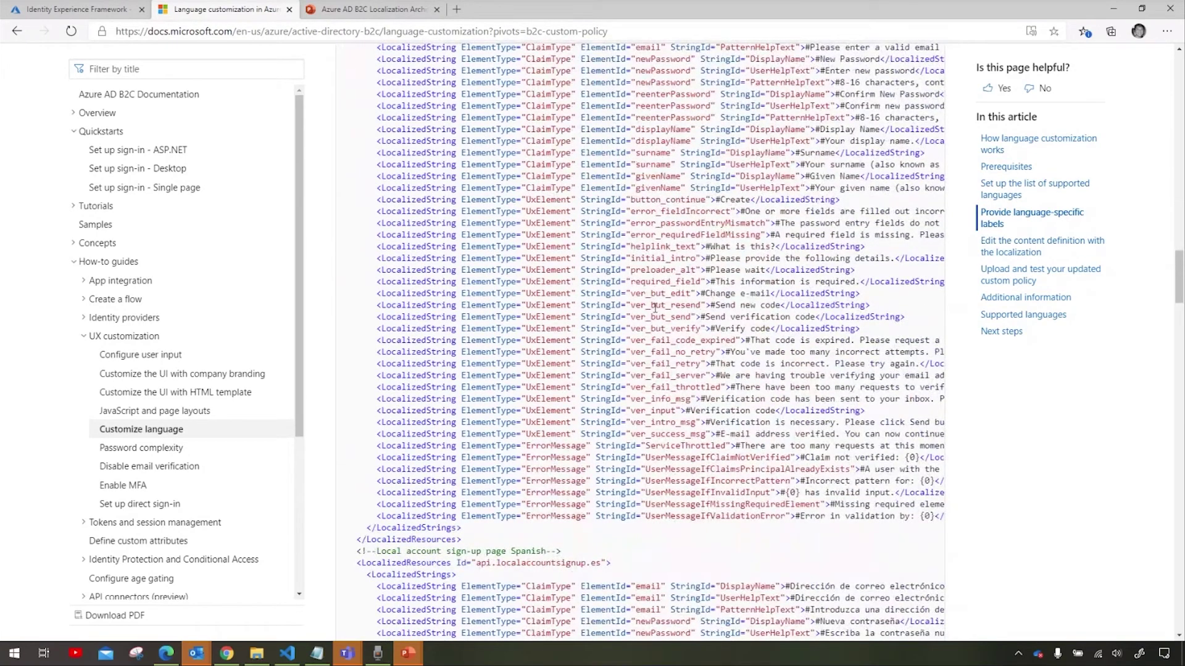
# Read the language customization documentation on localized content definitions, policy upload and testing, additional information and supported languages
pyautogui.scroll(-15, 642, 315)
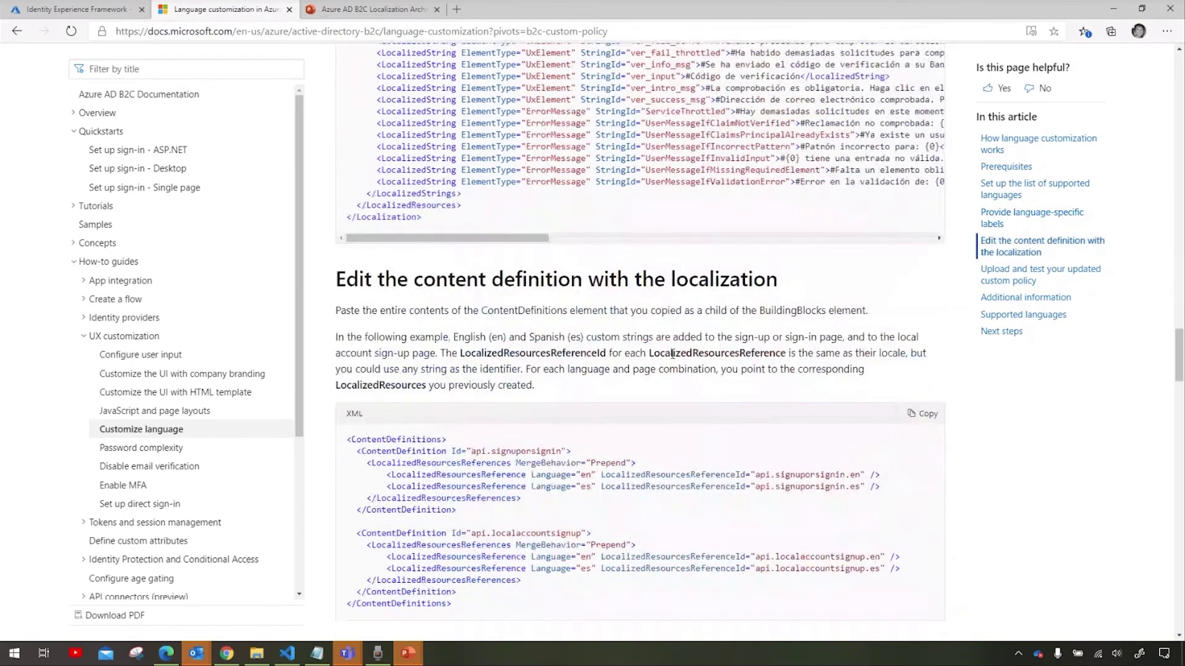
pyautogui.scroll(-5, 672, 354)
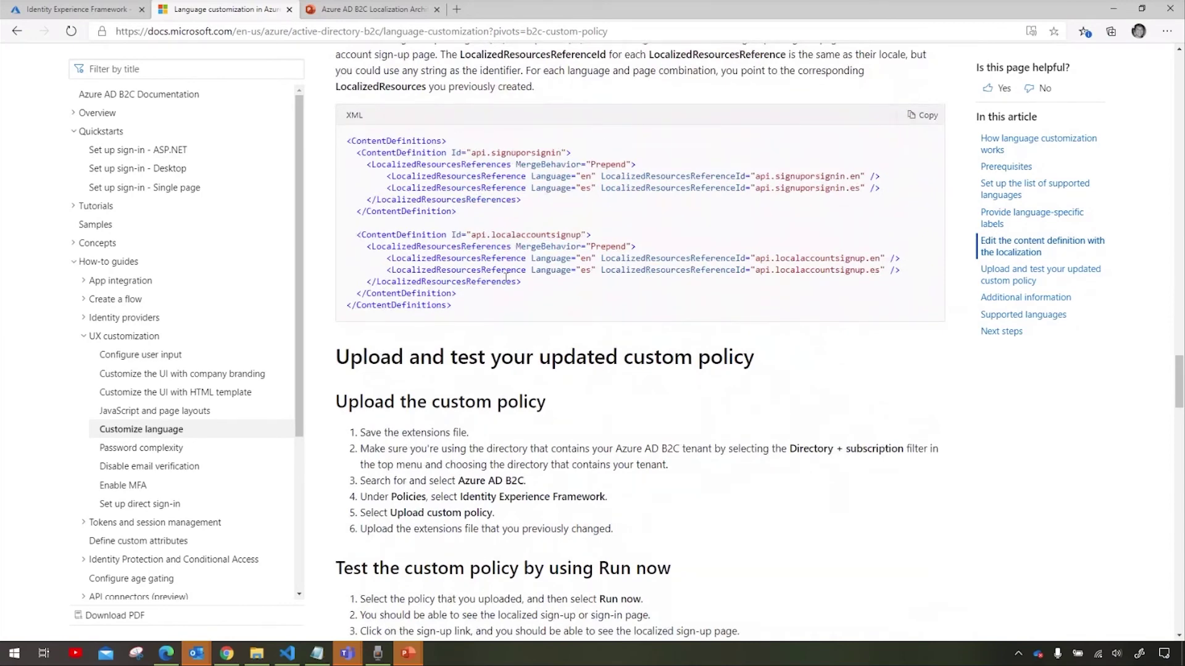
pyautogui.scroll(-5, 737, 463)
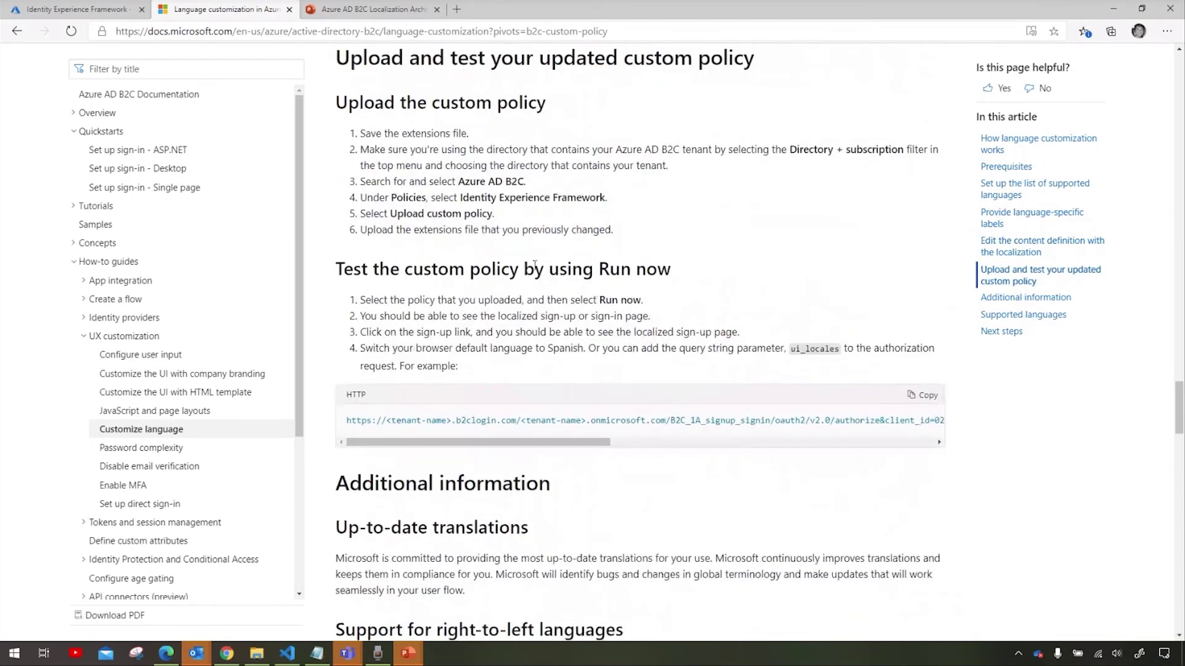
pyautogui.scroll(-5, 673, 480)
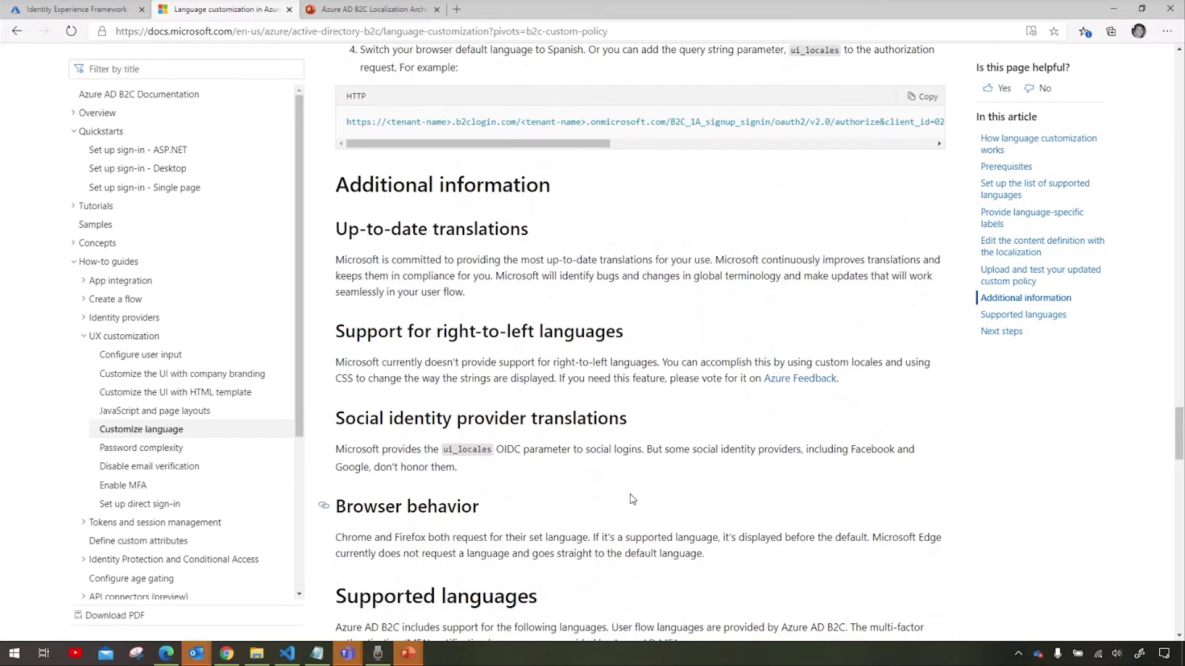
pyautogui.scroll(-5, 633, 499)
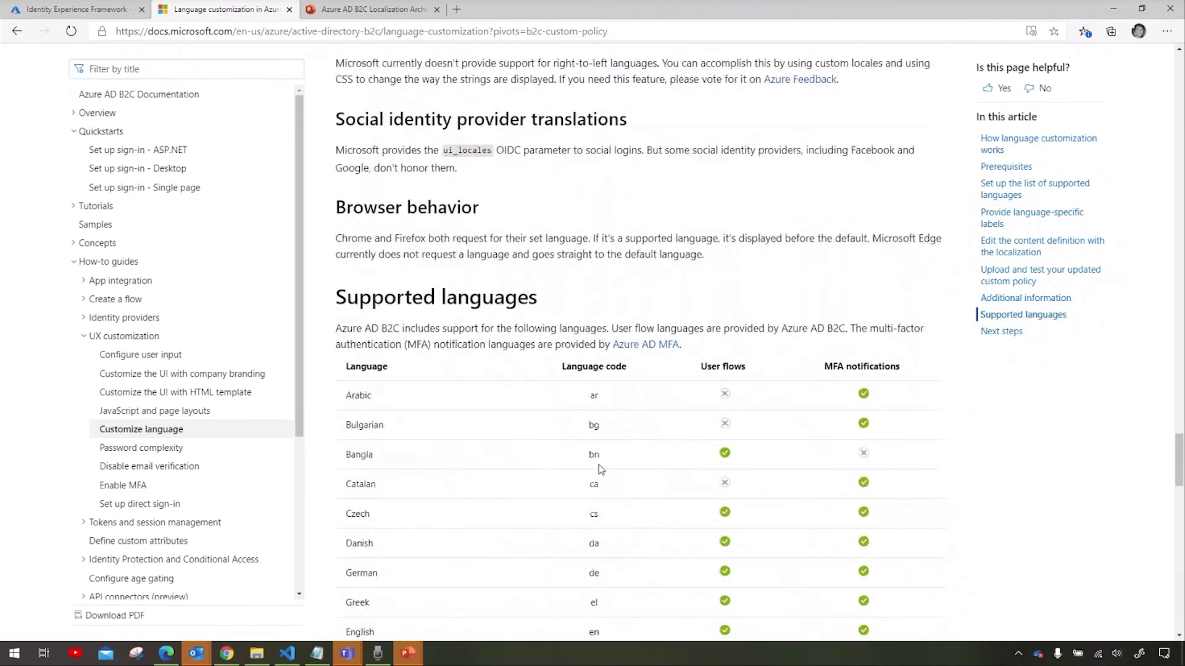
pyautogui.scroll(-6, 601, 472)
pyautogui.scroll(-20, 659, 420)
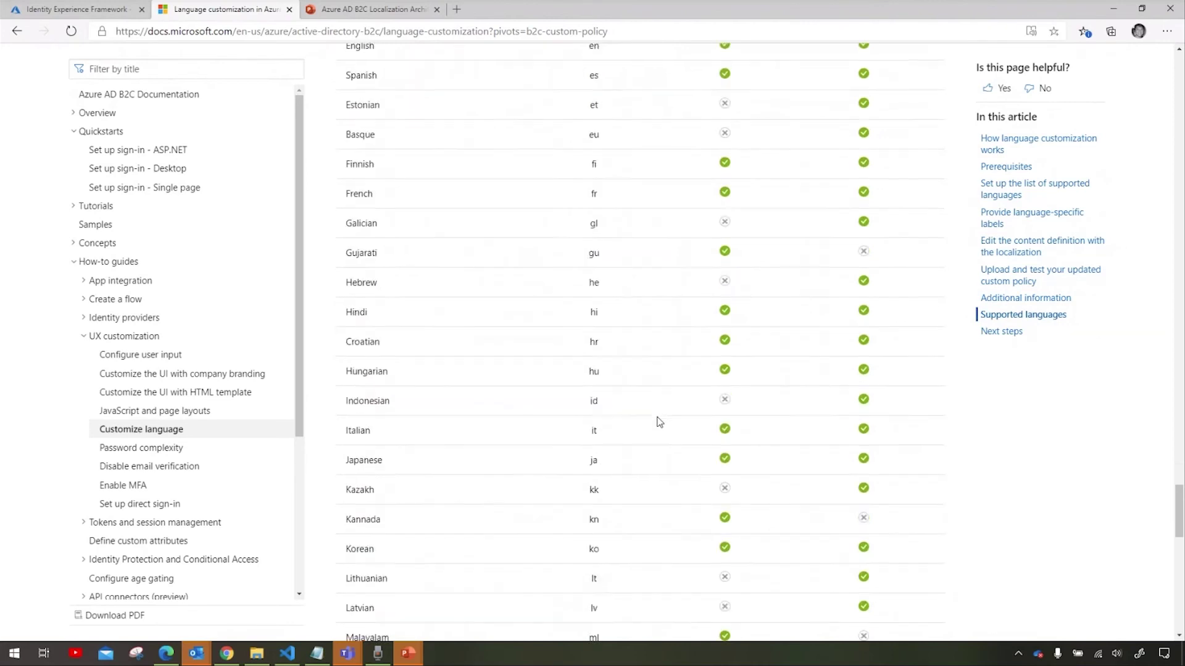
pyautogui.scroll(-1, 659, 418)
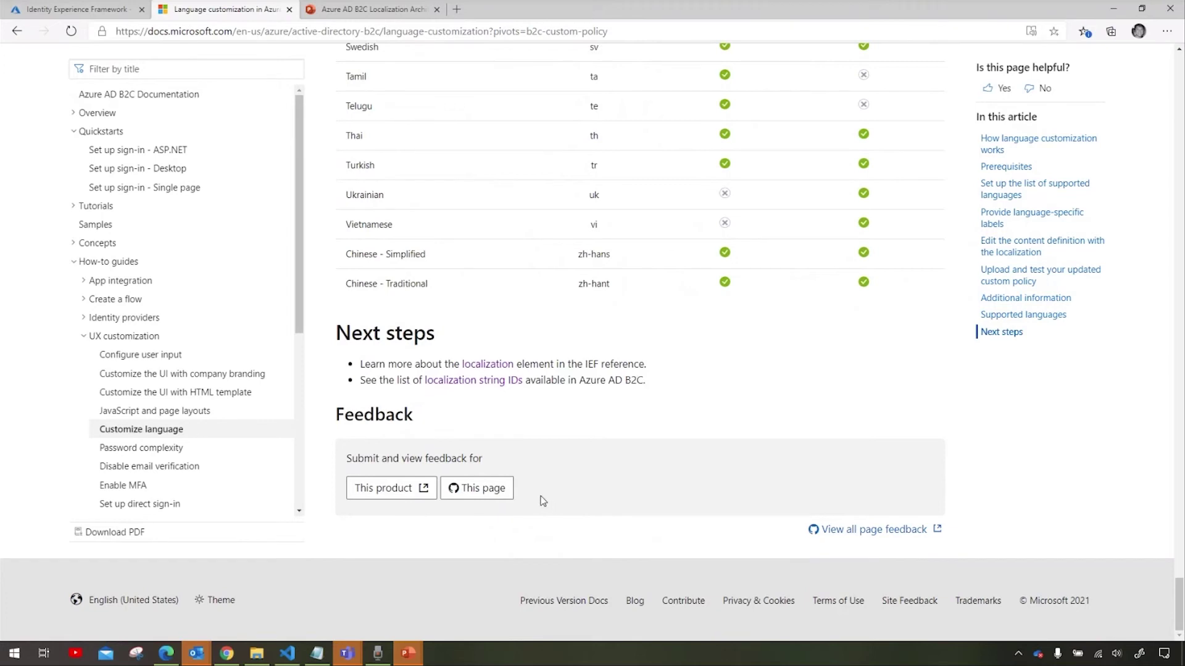
# Switch to Visual Studio Code and examine the content definitions and English localized strings in B2C_1A_Localization_TrustFrameworkExtensions.xml
pyautogui.click(288, 654)
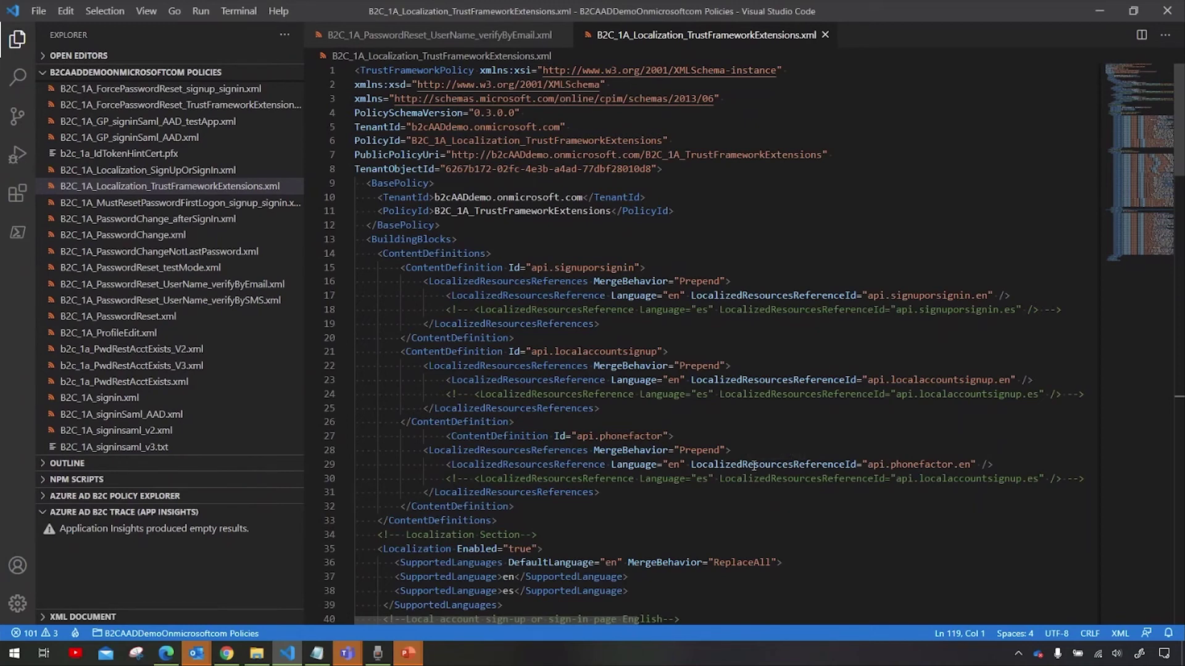
pyautogui.scroll(-1, 754, 464)
pyautogui.scroll(-2, 753, 466)
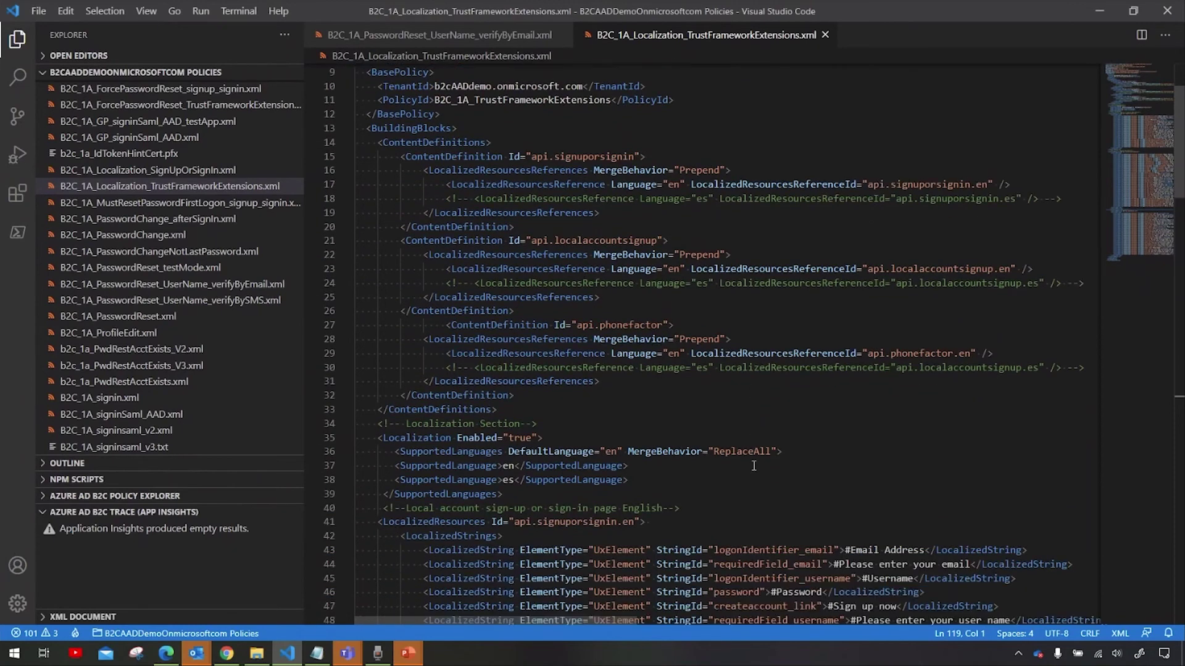
pyautogui.scroll(-1, 753, 465)
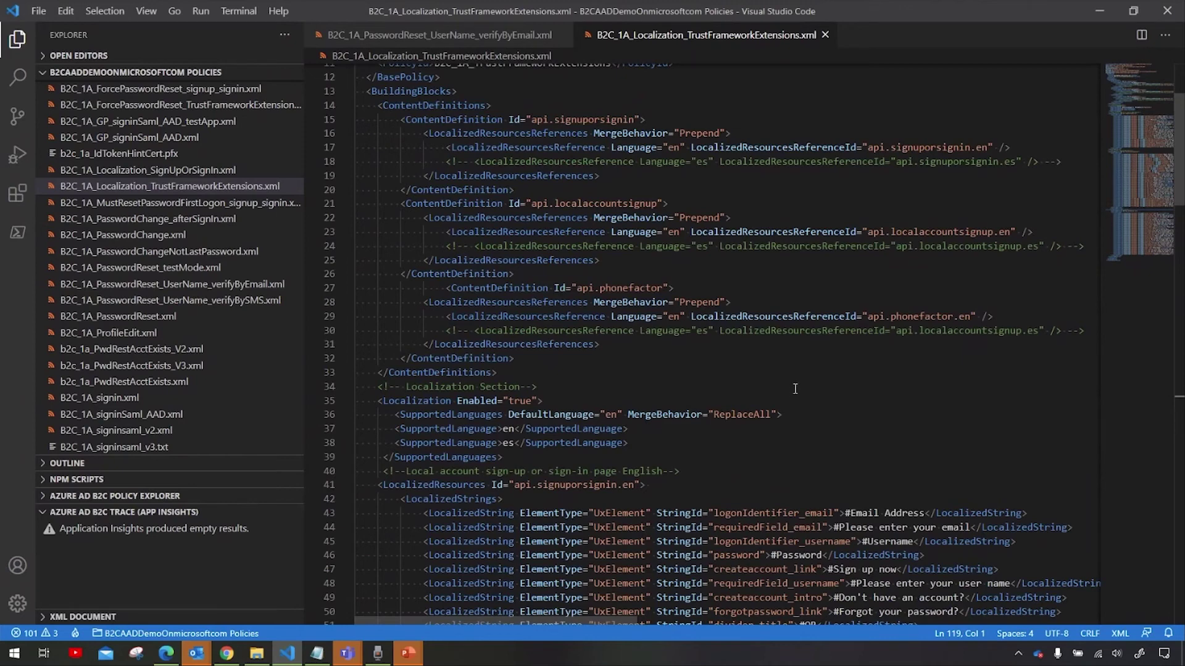
pyautogui.scroll(-2, 780, 429)
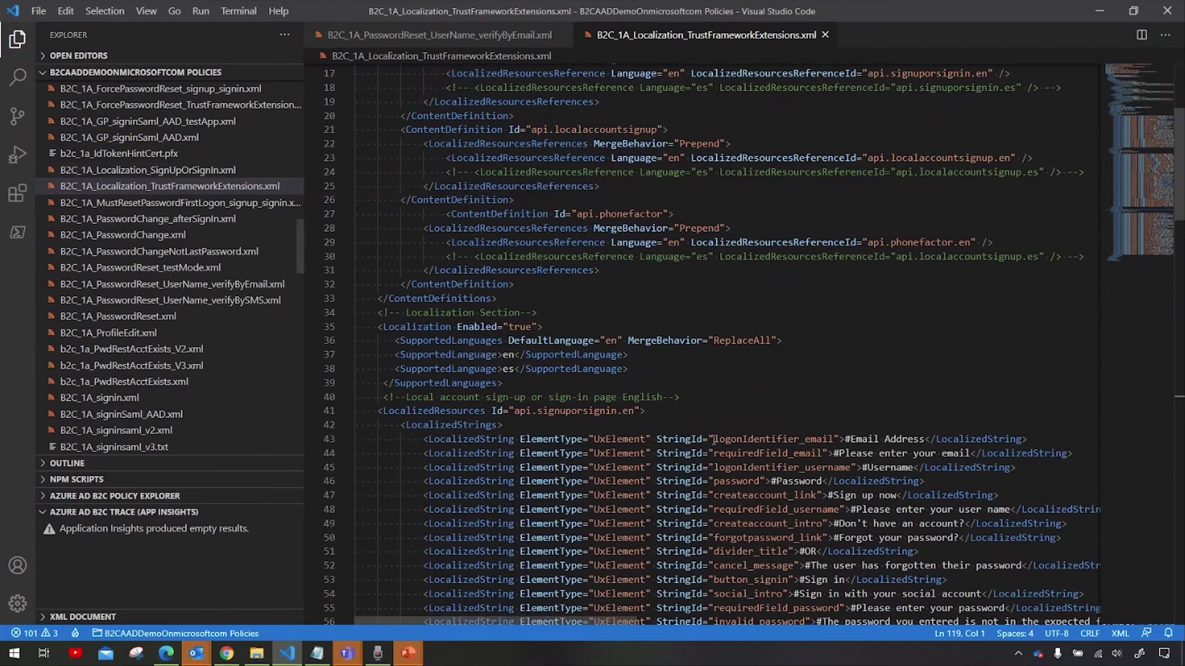
pyautogui.scroll(-2, 718, 468)
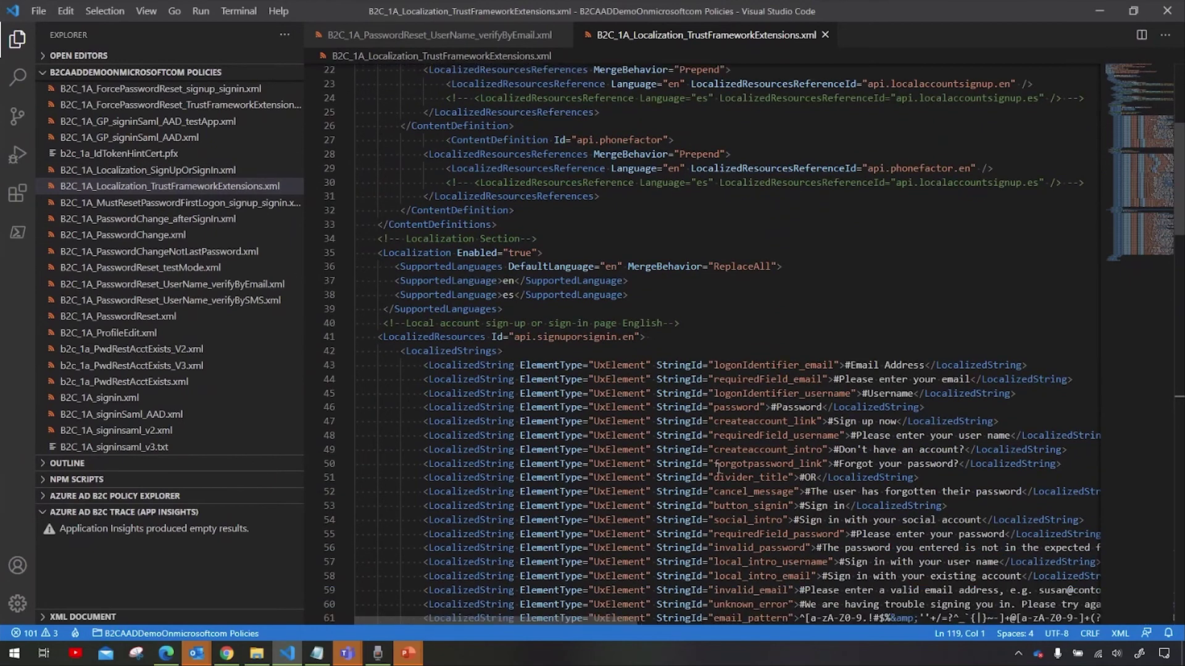
pyautogui.scroll(-1, 717, 468)
pyautogui.scroll(-2, 718, 468)
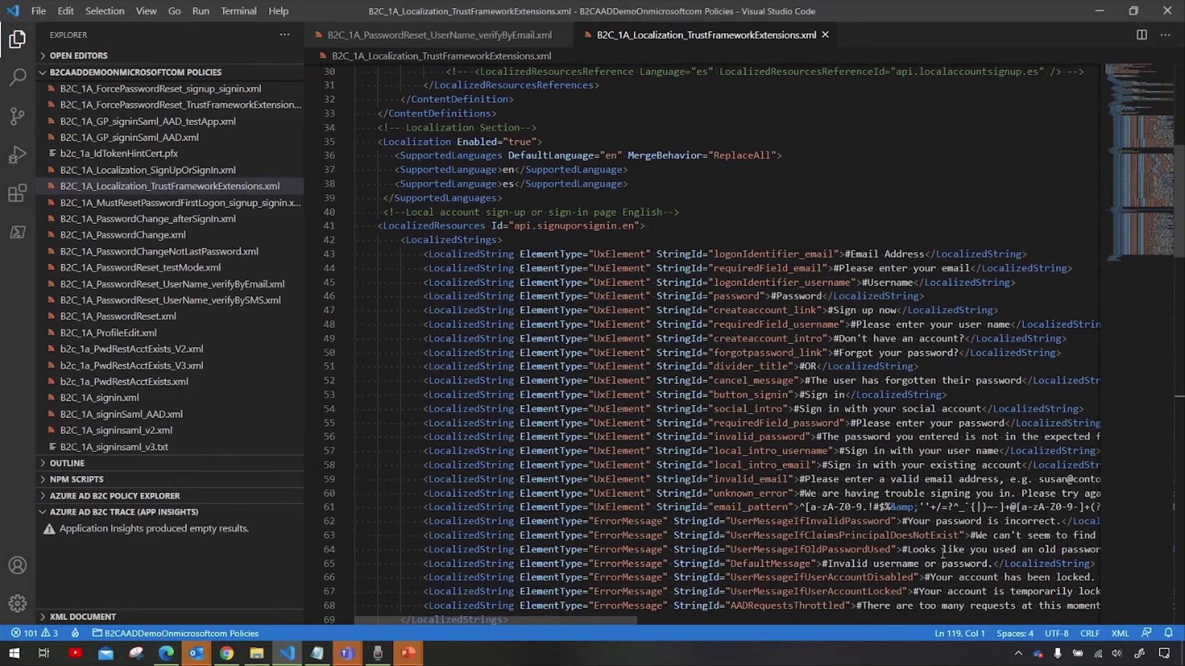
pyautogui.scroll(-1, 928, 493)
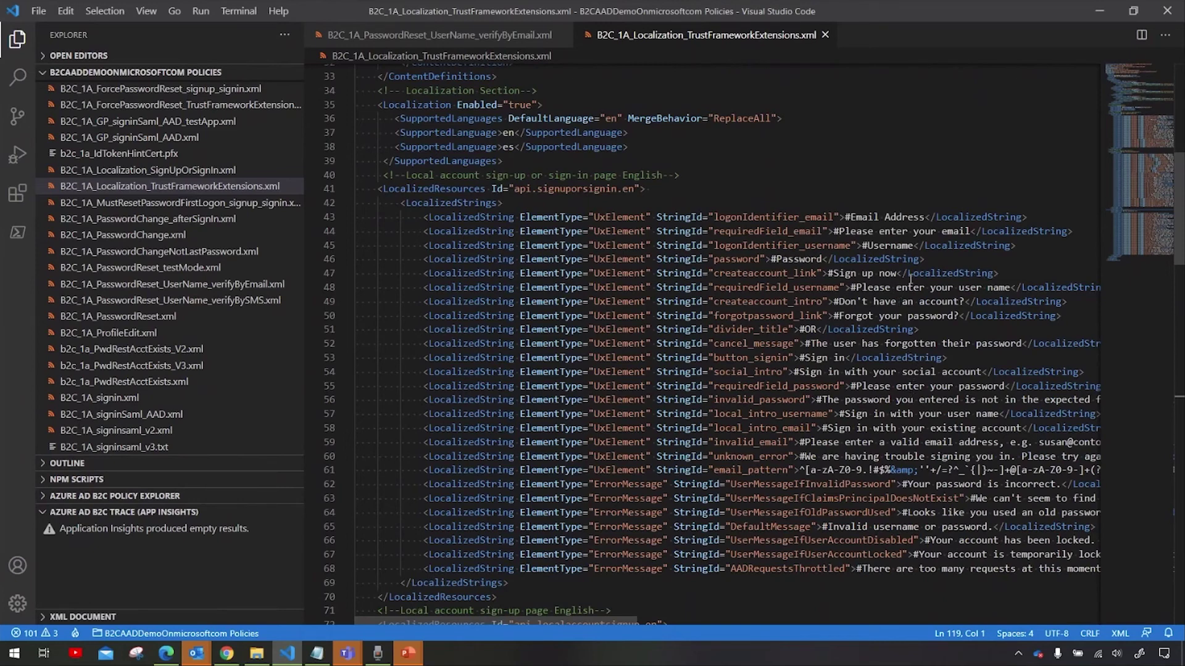
# Remove the # before "Email Address" in the logonIdentifier_email string of api.signuporsignin.en, and put it back
pyautogui.click(860, 218)
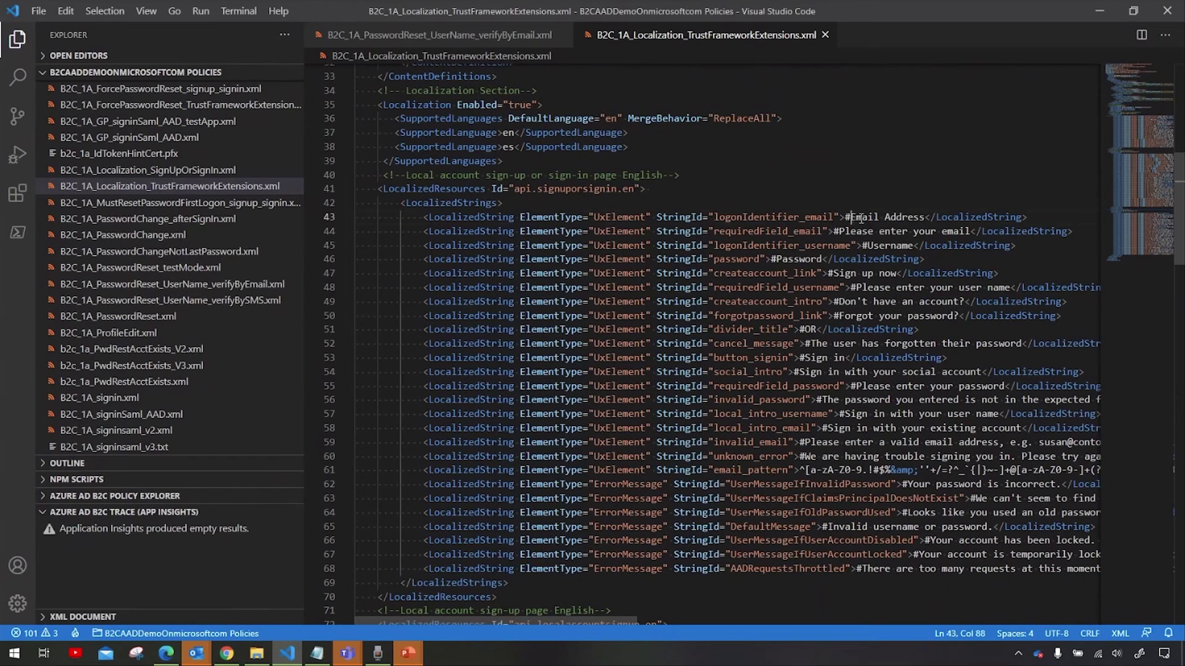
pyautogui.press('BackSpace')
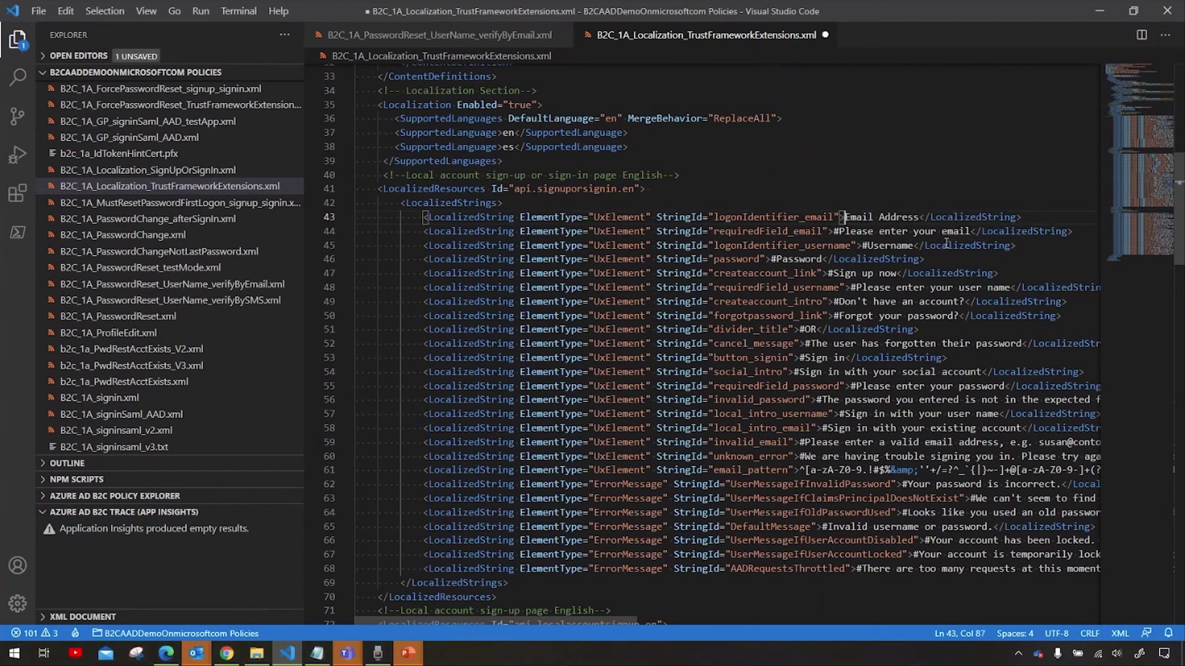
pyautogui.write('#')
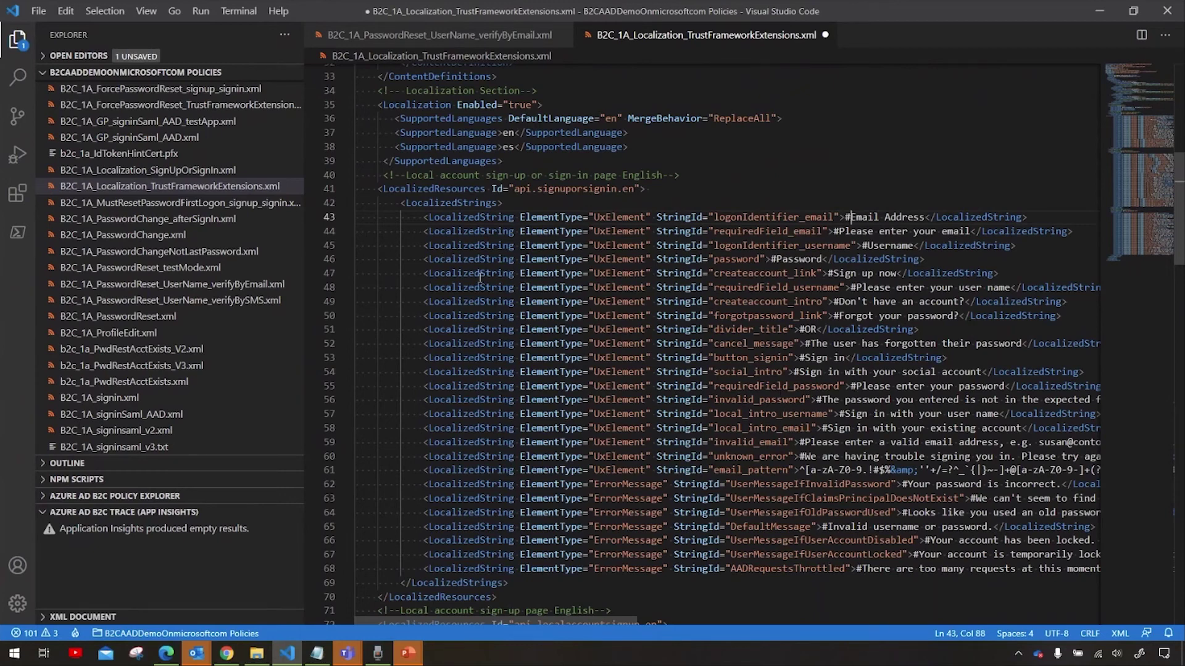
# Open B2C_1A_Localization_SignUpOrSignIn.xml and examine the user journey's orchestration steps and the SelfAsserted-LocalAccountSignin-Email technical profile reference
pyautogui.click(206, 173)
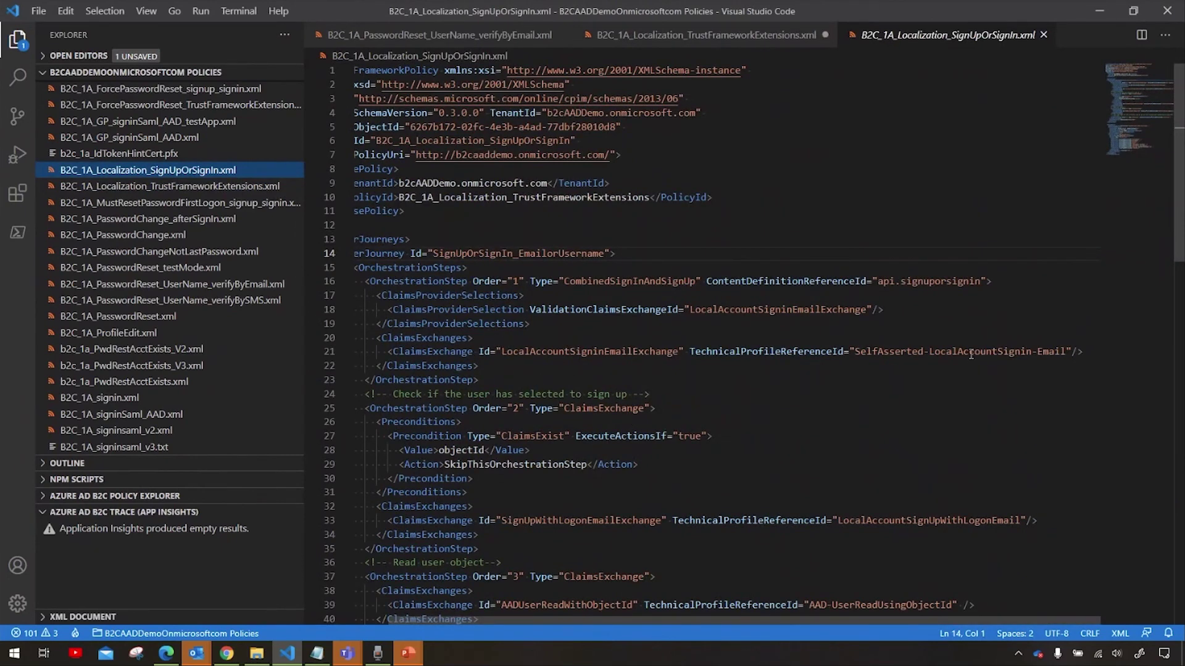
pyautogui.moveTo(971, 355)
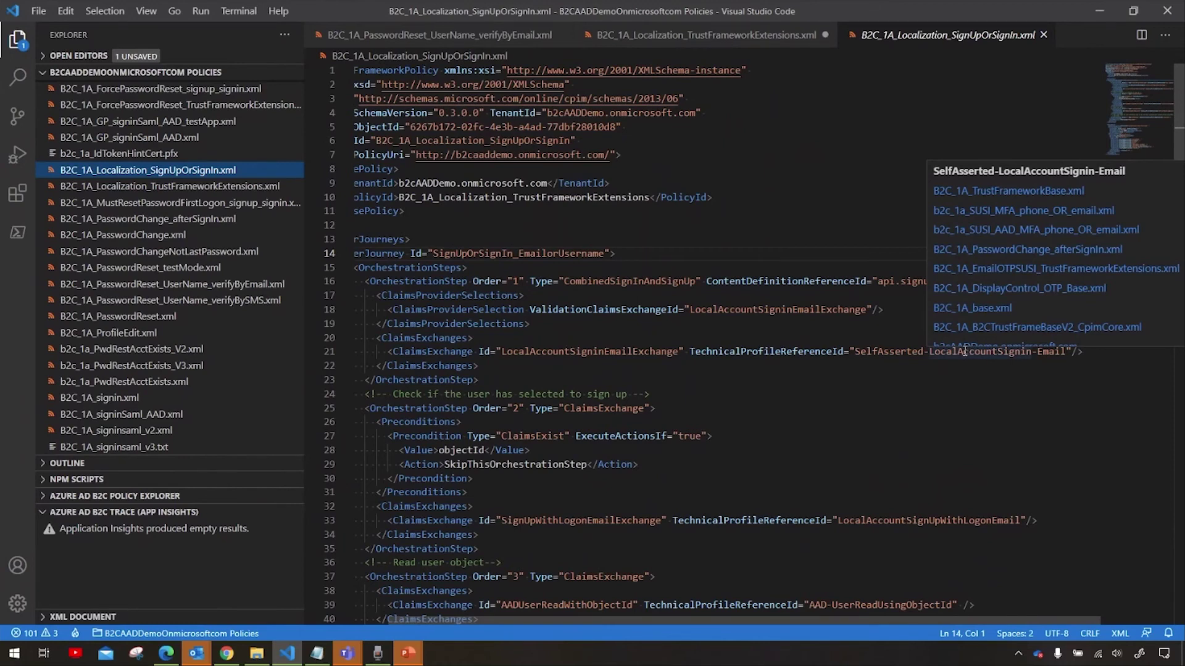
pyautogui.scroll(-1, 964, 352)
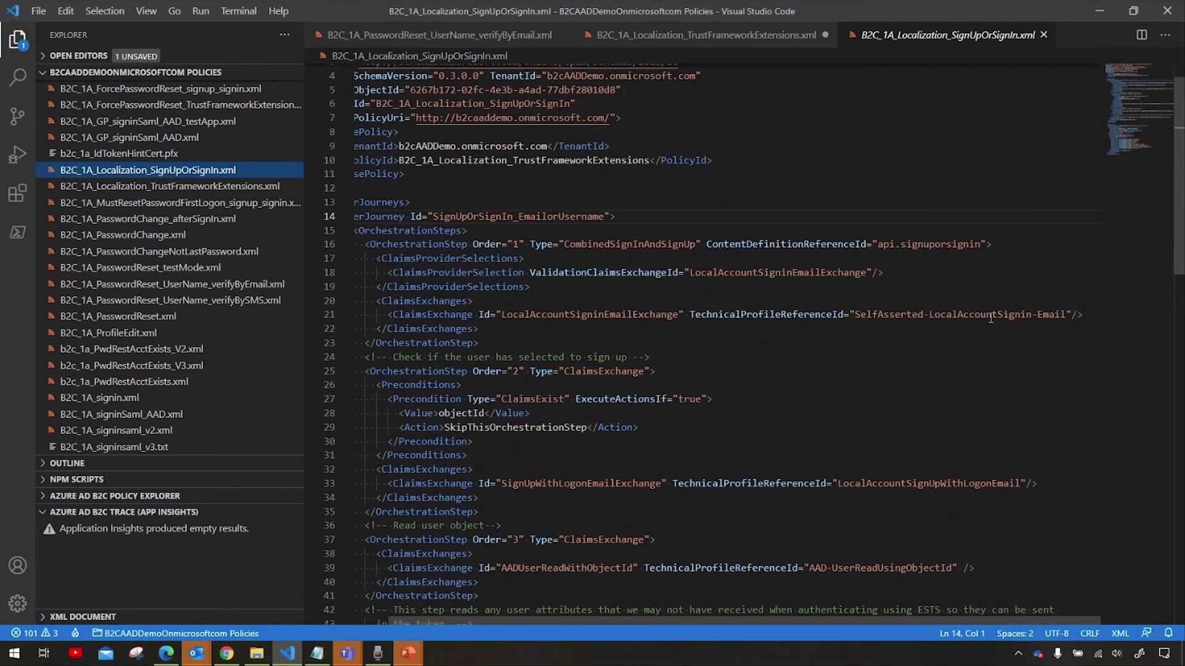
pyautogui.moveTo(990, 317)
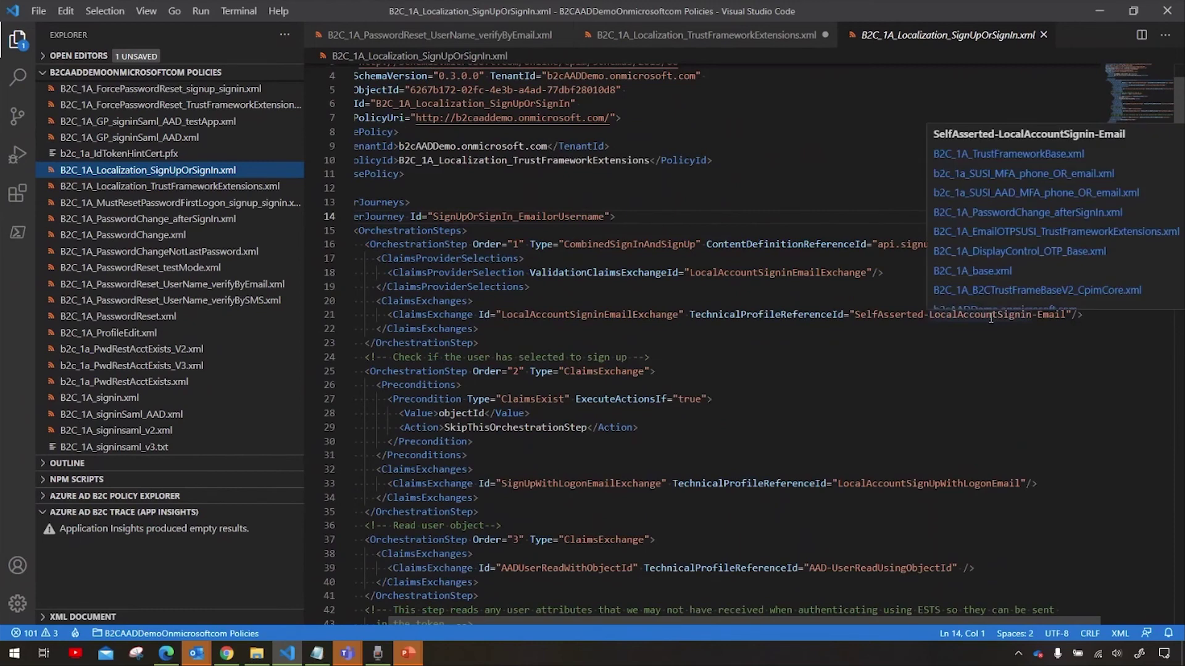
# Open the SelfAsserted-LocalAccountSignin-Email technical profile definition in B2C_1A_PasswordChange_afterSignIn.xml and examine its metadata and claims
pyautogui.click(1020, 214)
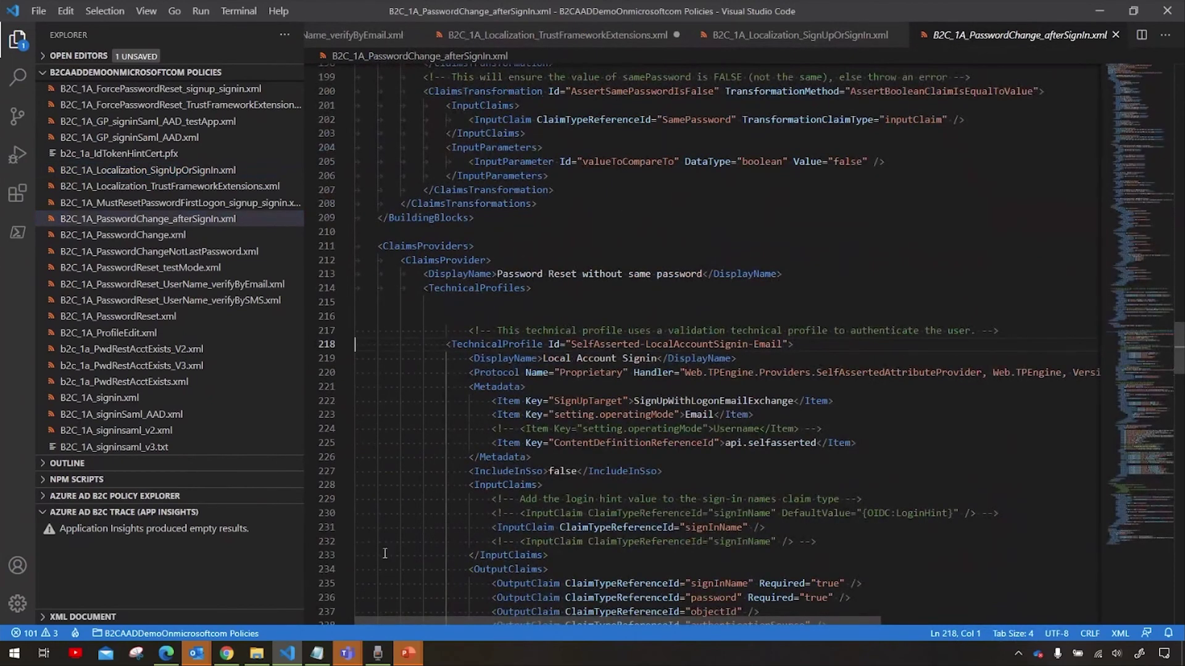
pyautogui.click(226, 655)
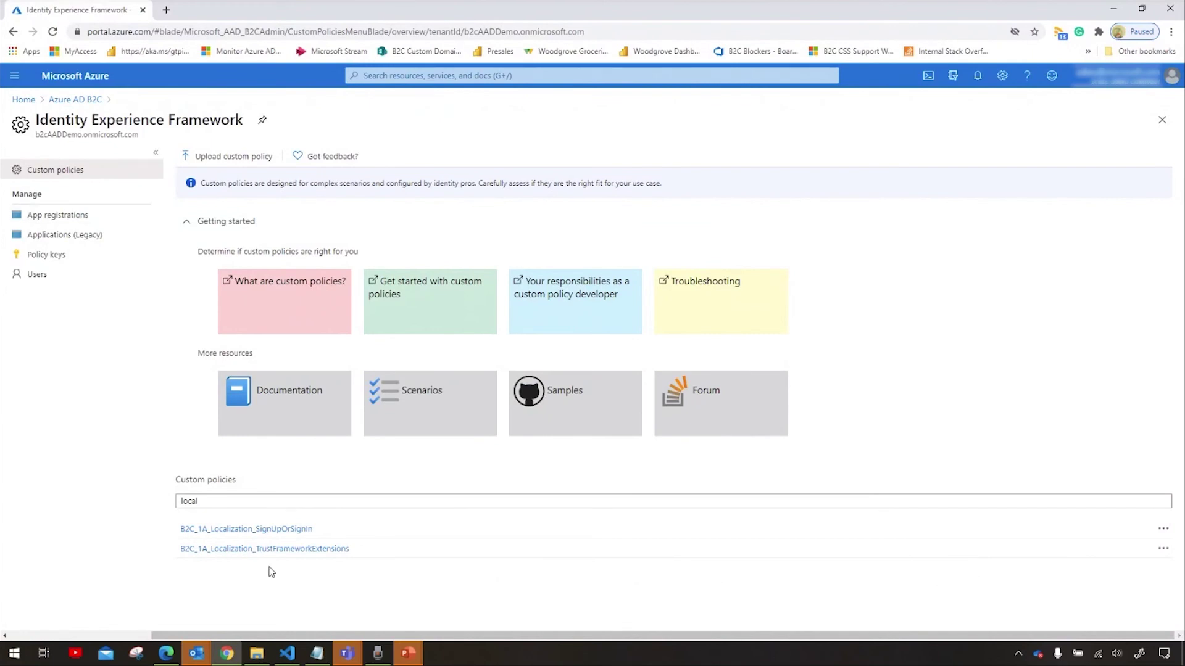
pyautogui.click(273, 531)
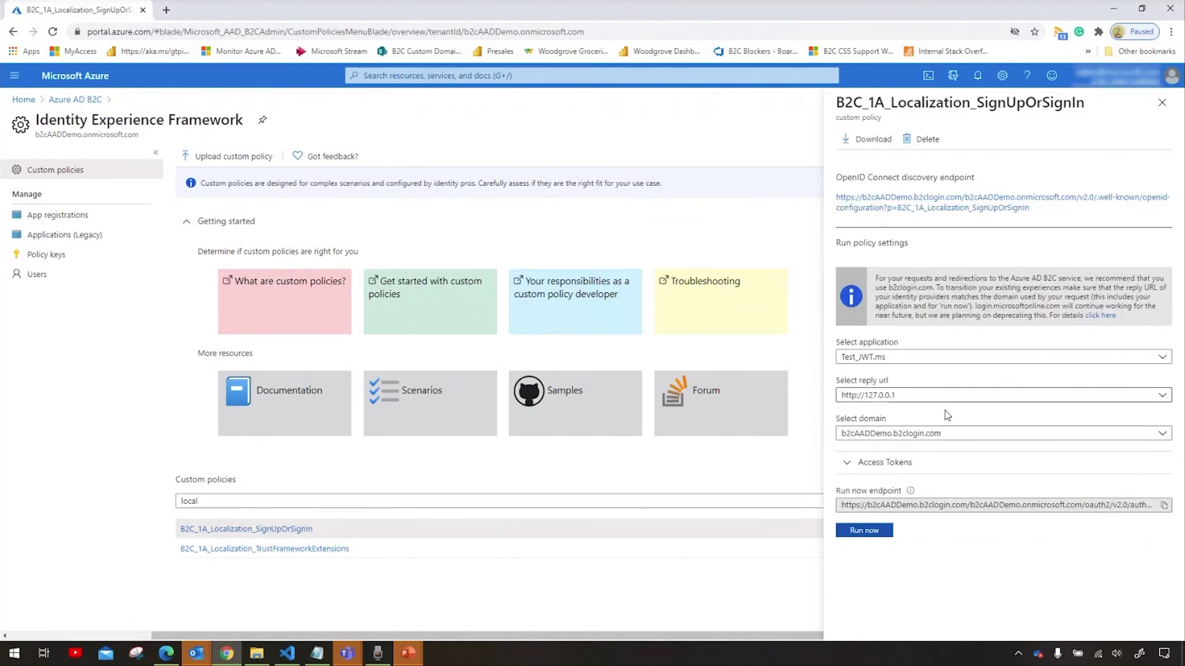
pyautogui.click(918, 395)
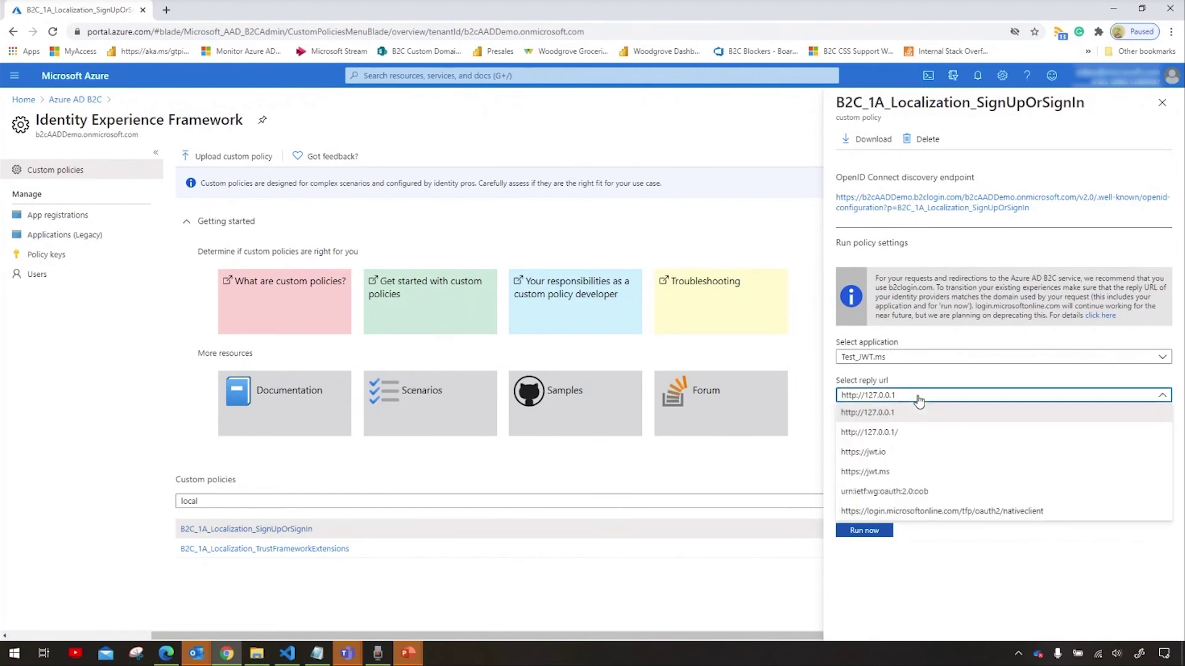
pyautogui.click(886, 471)
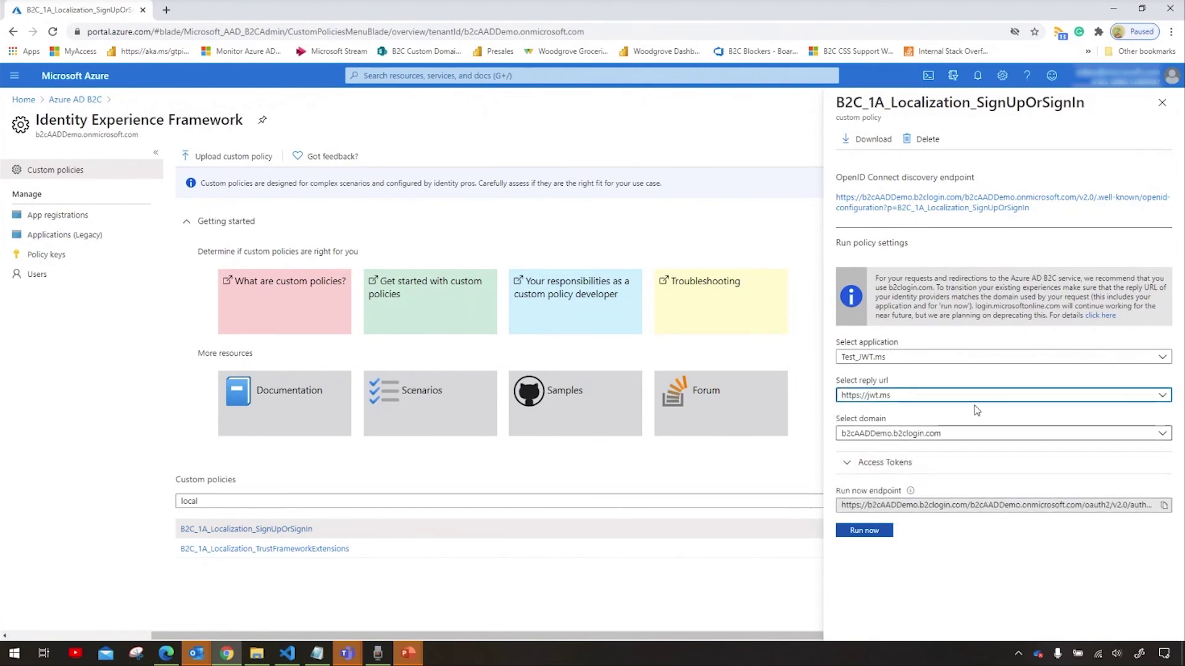
pyautogui.click(864, 531)
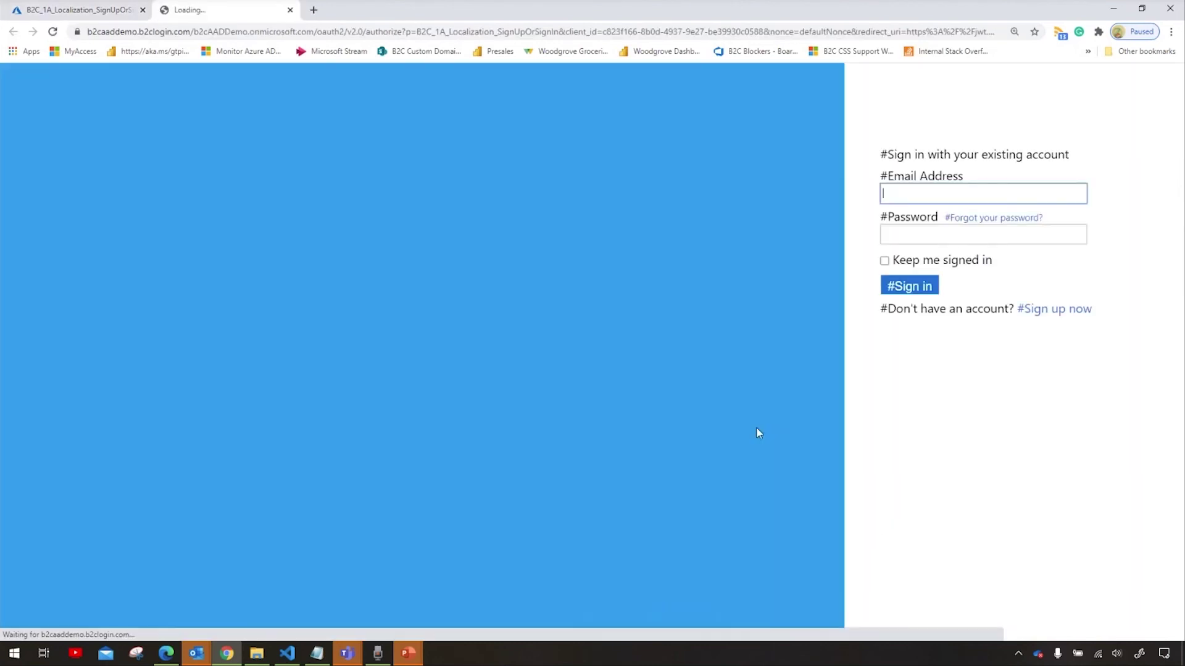